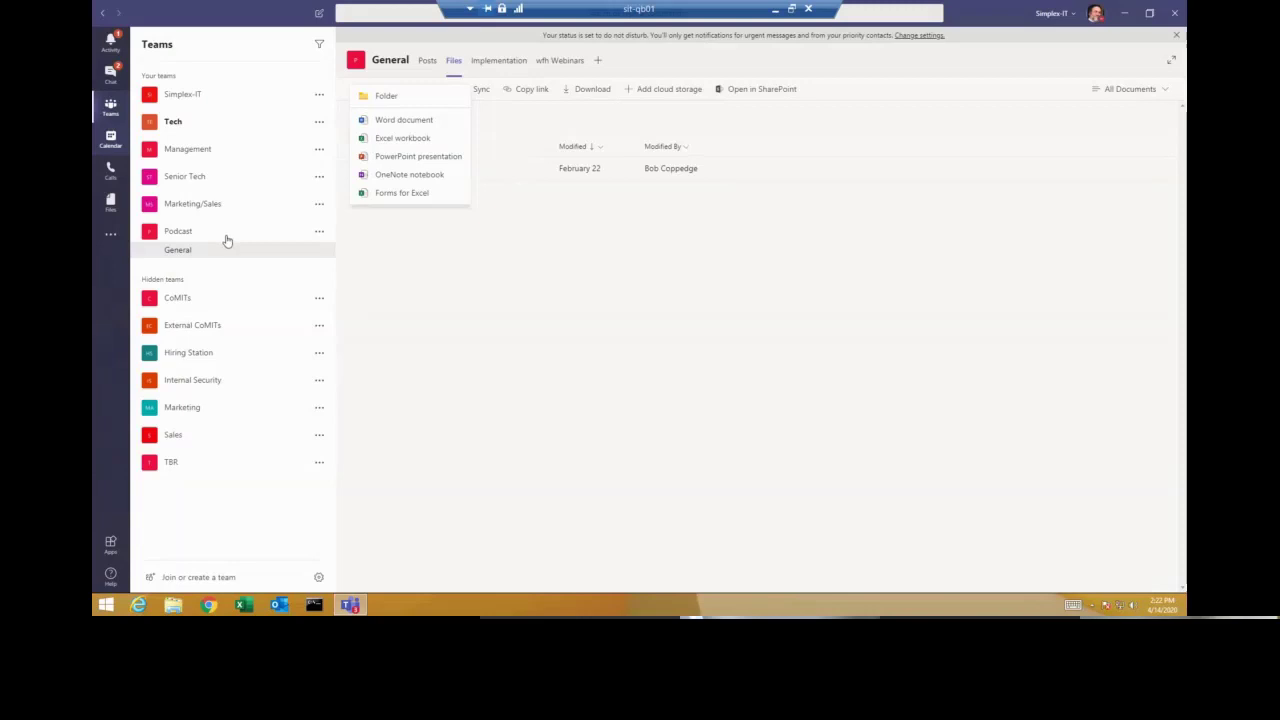
{"action": "left_click", "coordinate": [432, 265]}
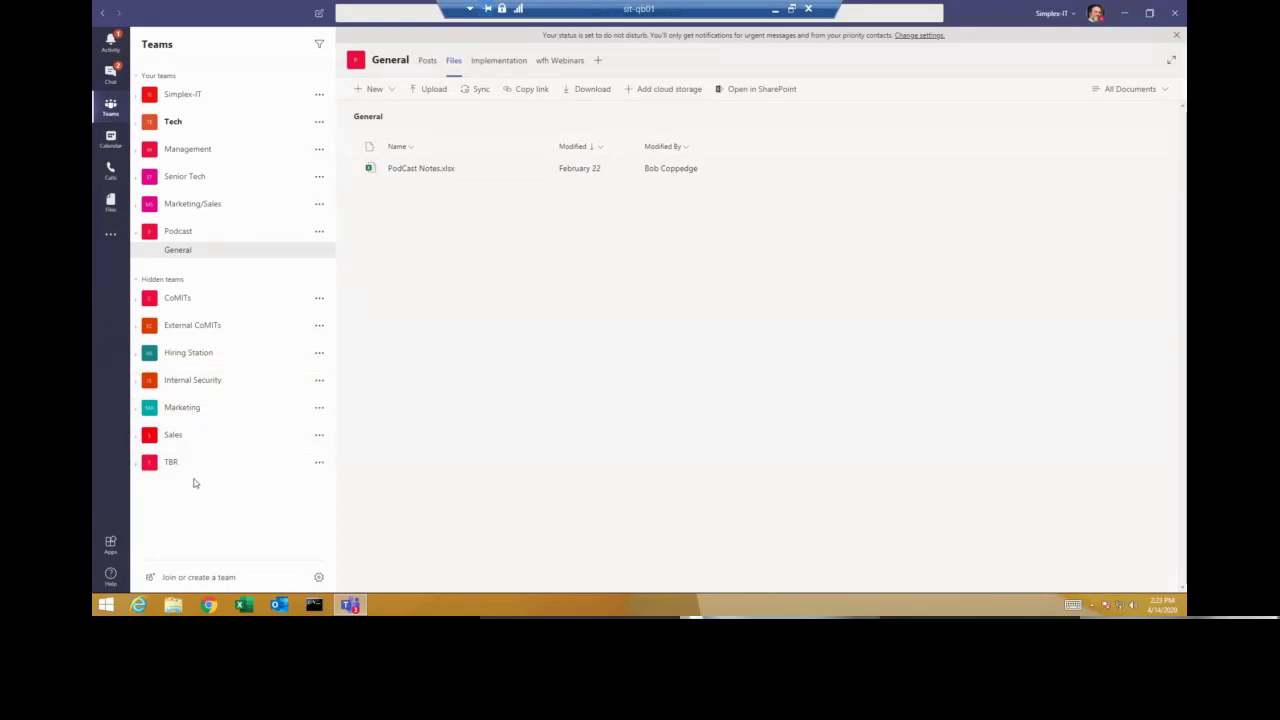
{"action": "left_click", "coordinate": [137, 236]}
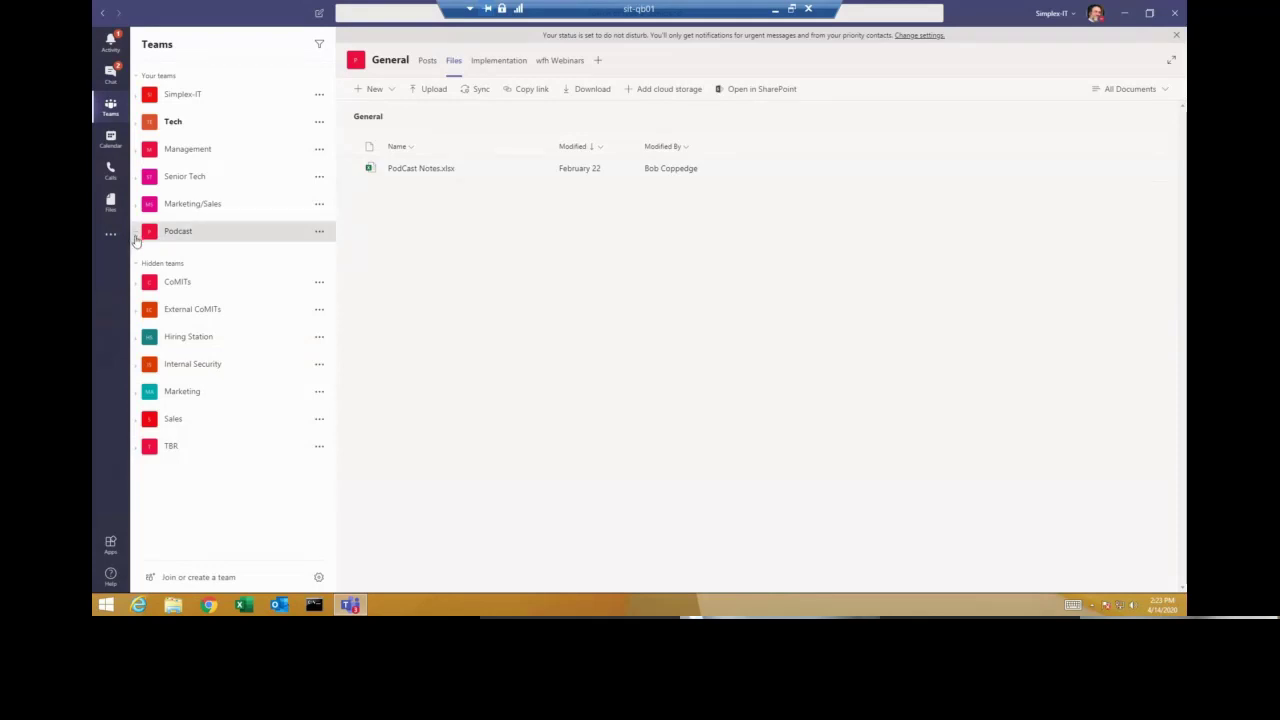
{"action": "left_click", "coordinate": [137, 238]}
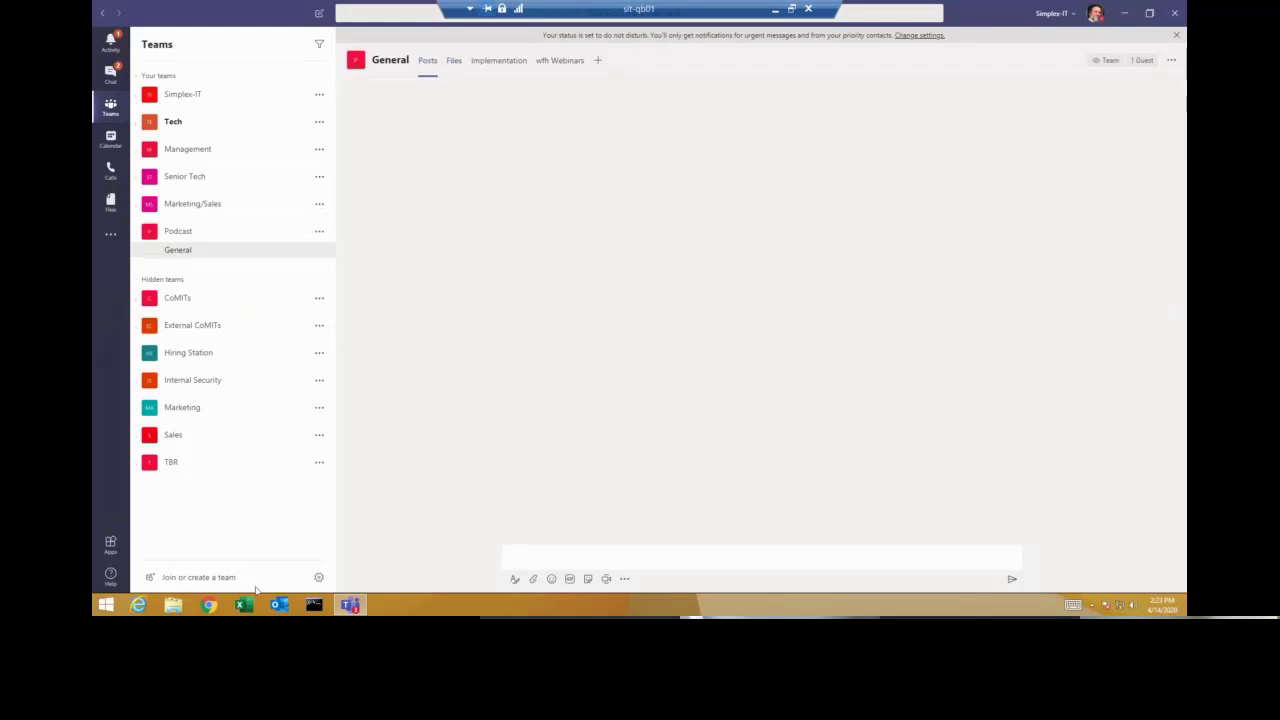
View the available options for creating a new team, and close them without creating one.
{"action": "left_click", "coordinate": [200, 577]}
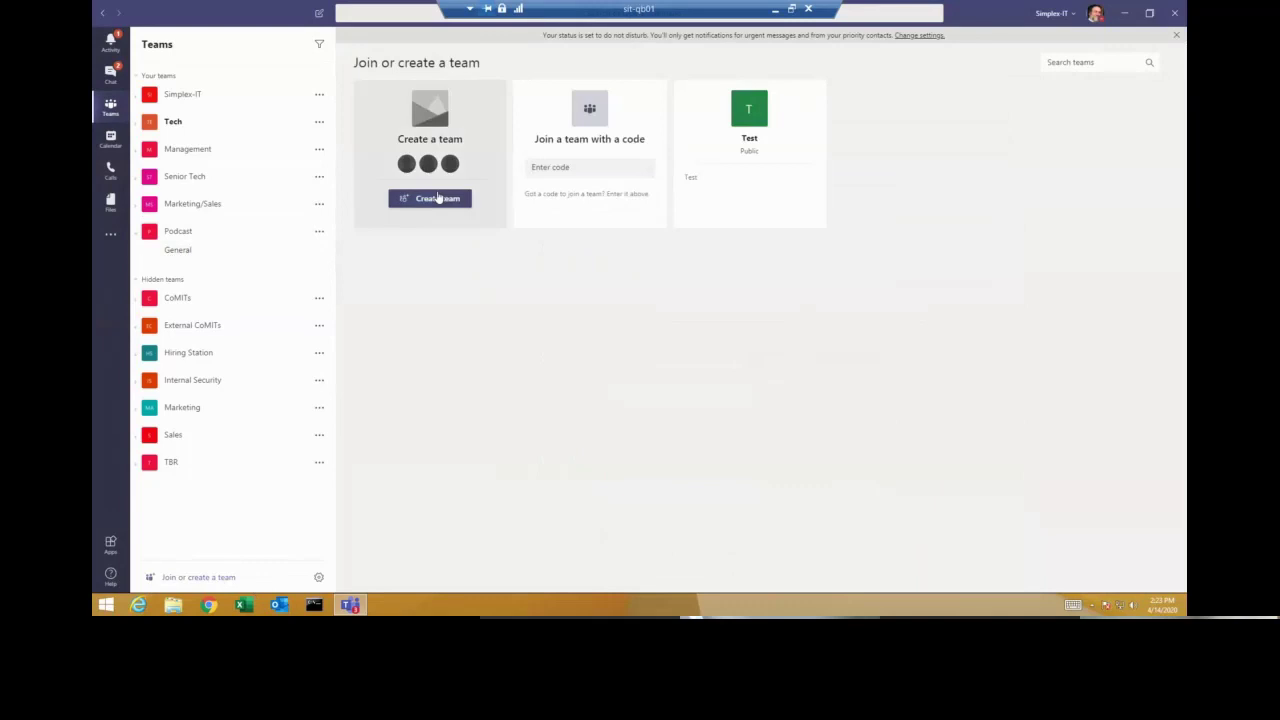
{"action": "left_click", "coordinate": [423, 198]}
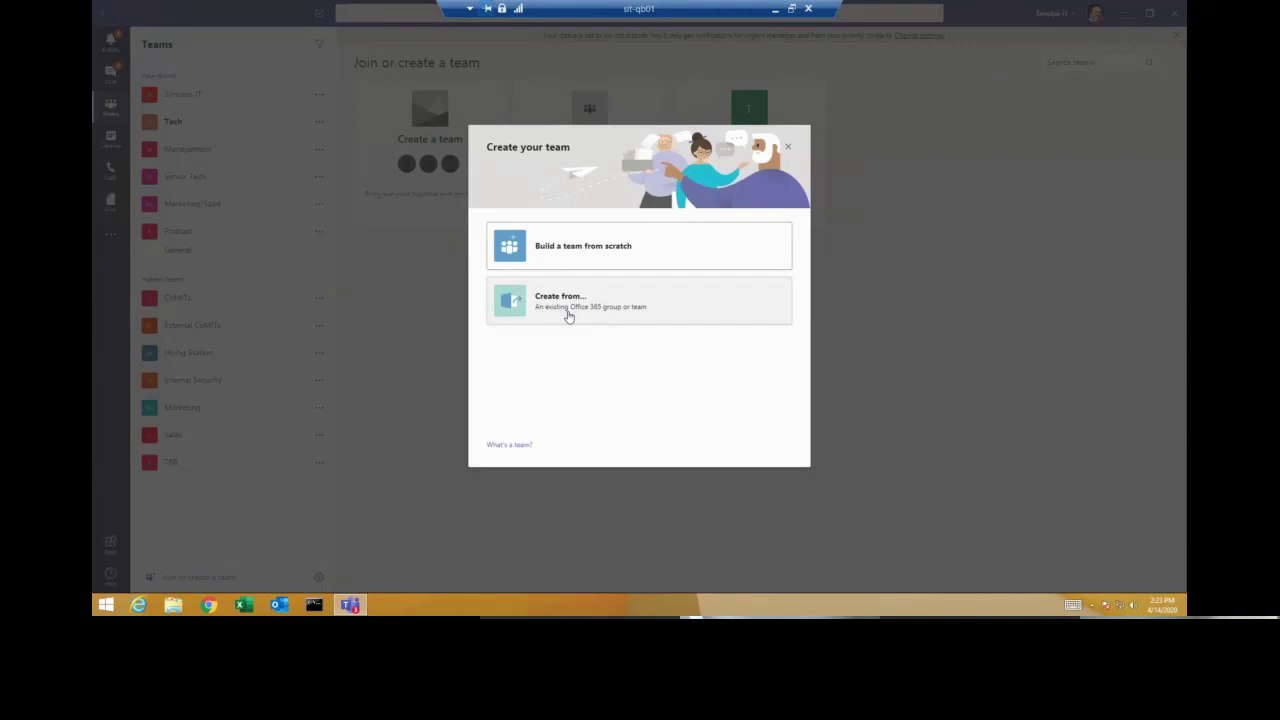
{"action": "left_click", "coordinate": [790, 149]}
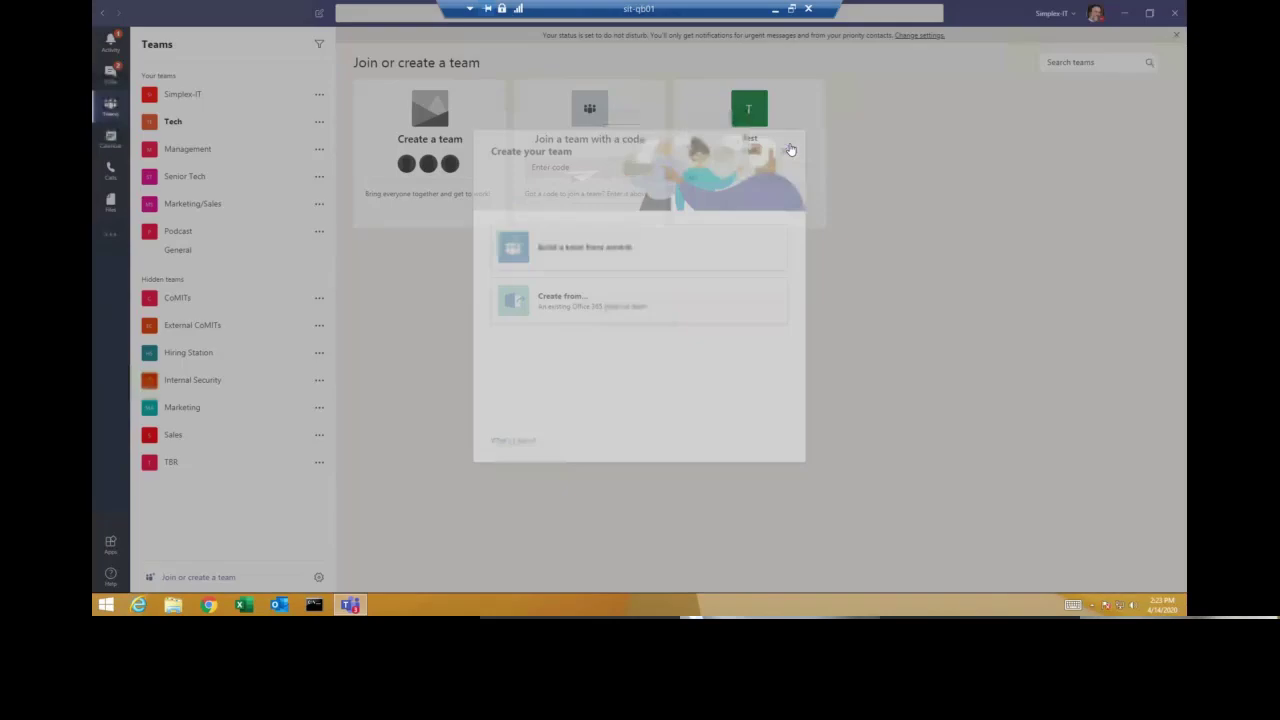
Show the Podcast team's General channel again and view its files and the options for PodCast Notes.xlsx.
{"action": "left_click", "coordinate": [178, 231]}
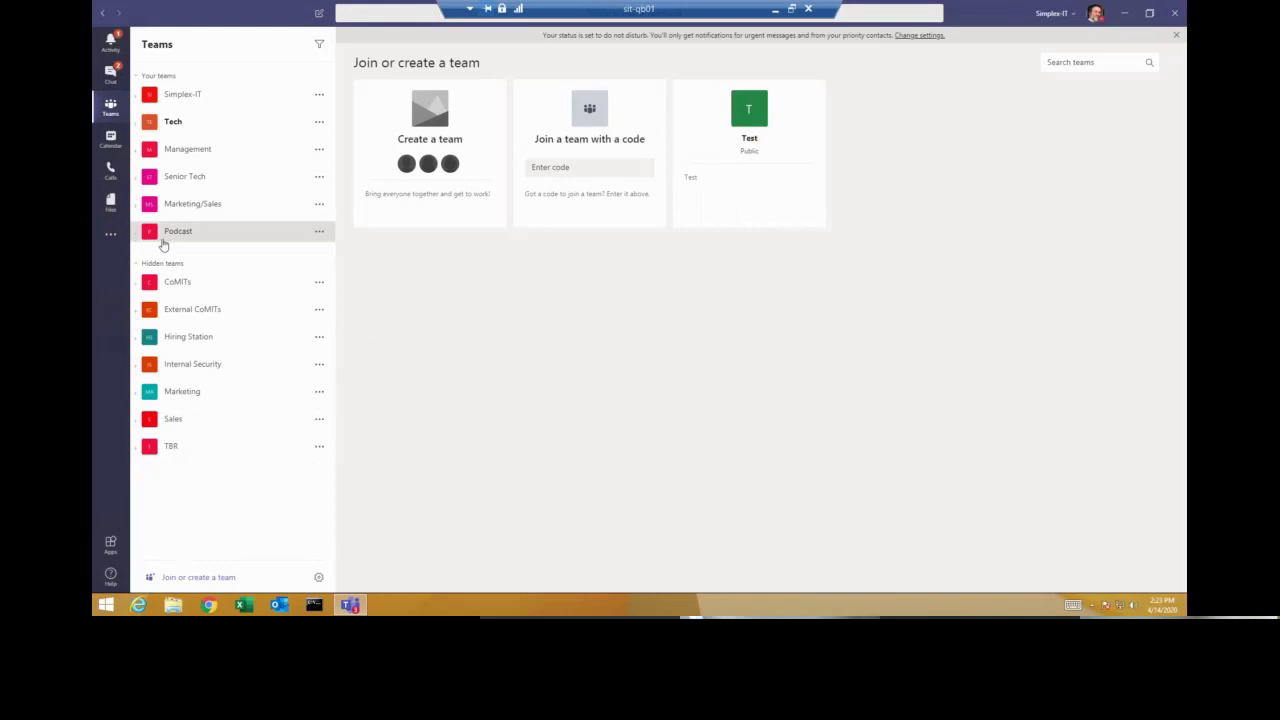
{"action": "left_click", "coordinate": [138, 236]}
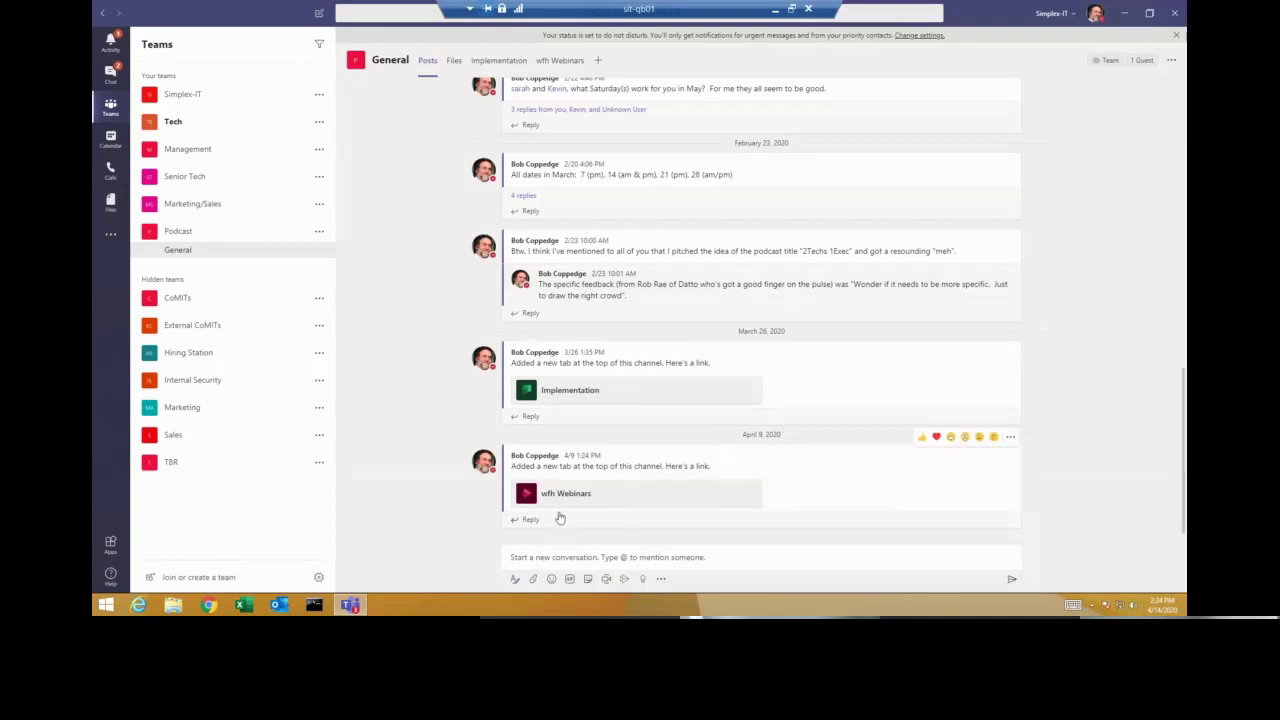
{"action": "left_click", "coordinate": [455, 62]}
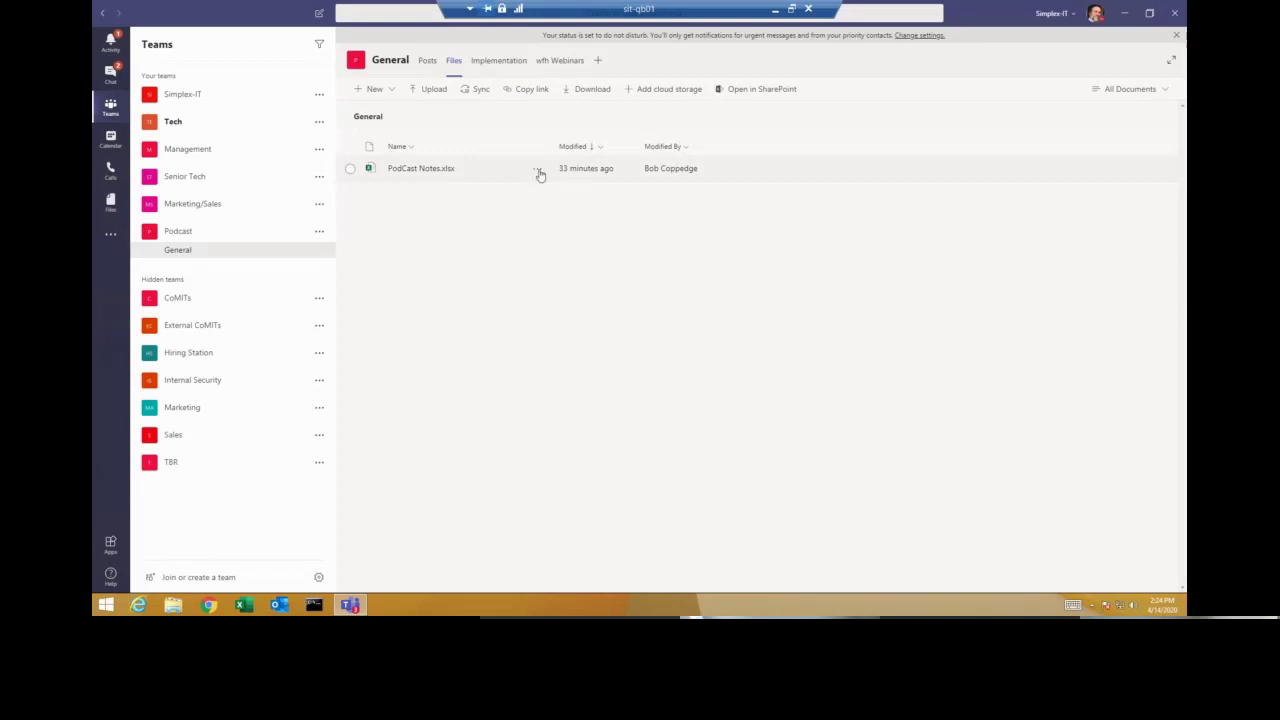
{"action": "left_click", "coordinate": [539, 173]}
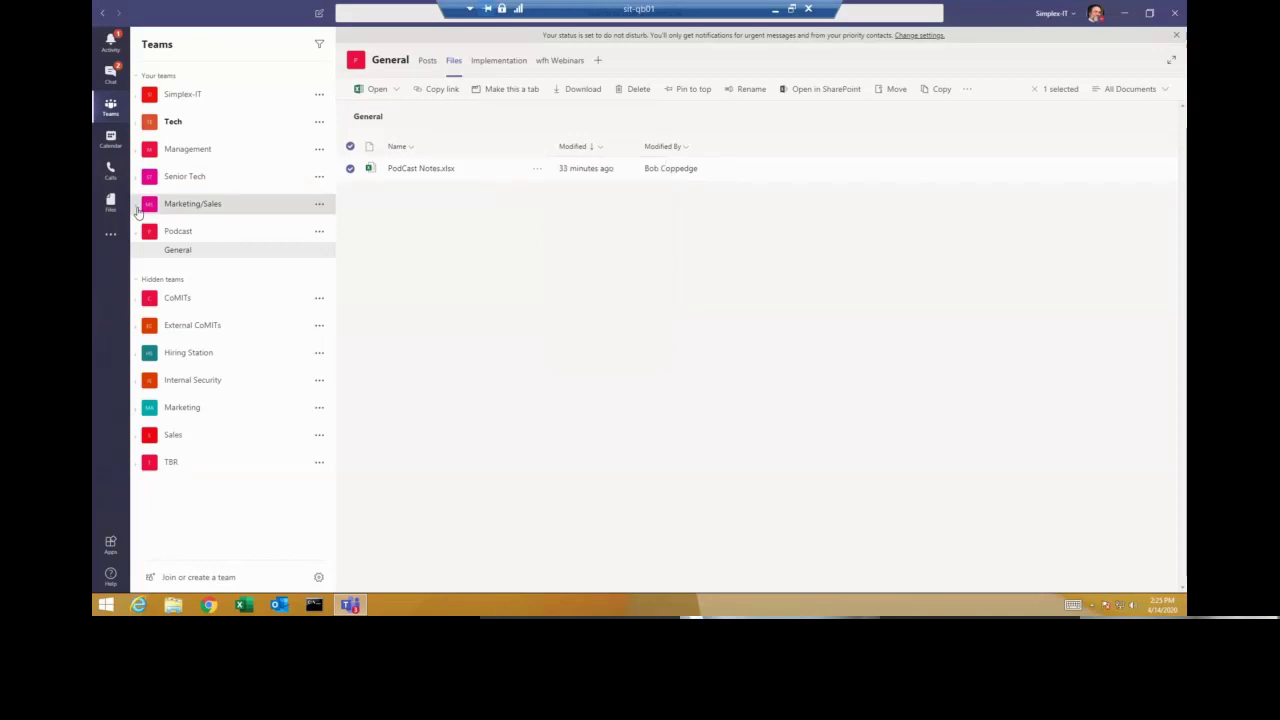
Expand the Management team's channel list and show its hidden channel.
{"action": "left_click", "coordinate": [138, 212]}
{"action": "left_click", "coordinate": [138, 210]}
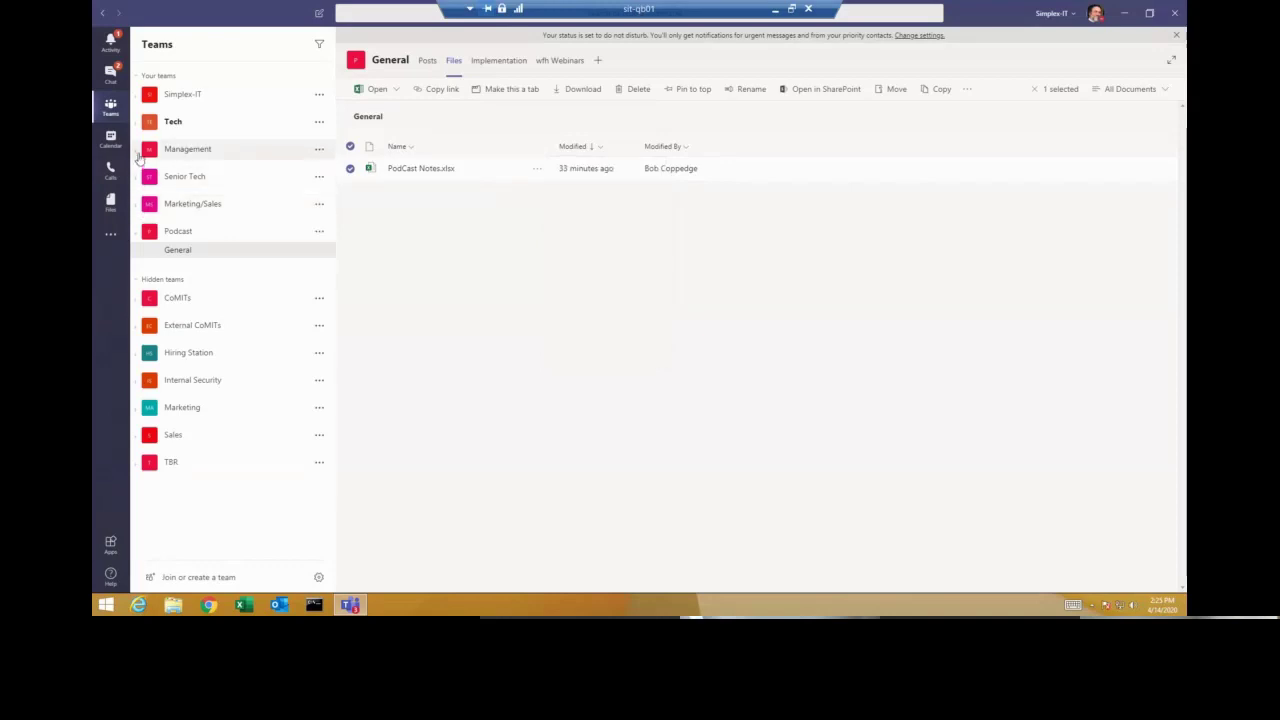
{"action": "left_click", "coordinate": [138, 152]}
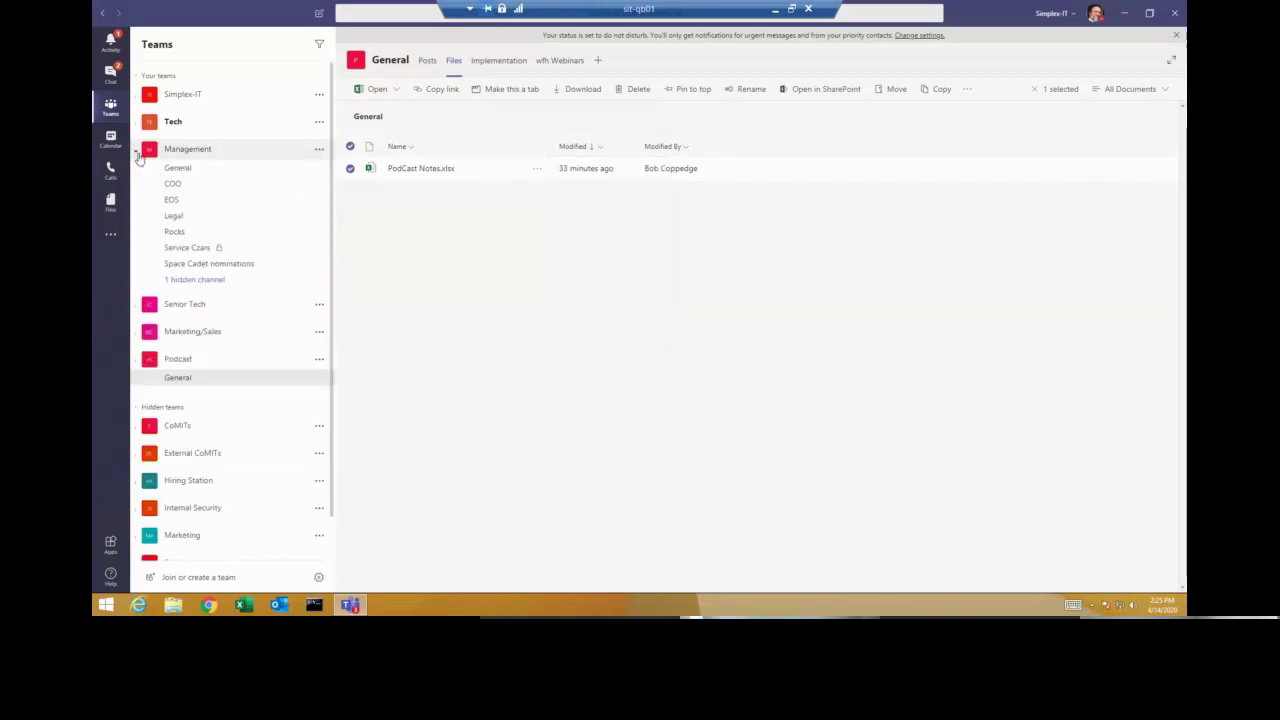
{"action": "left_click", "coordinate": [195, 281]}
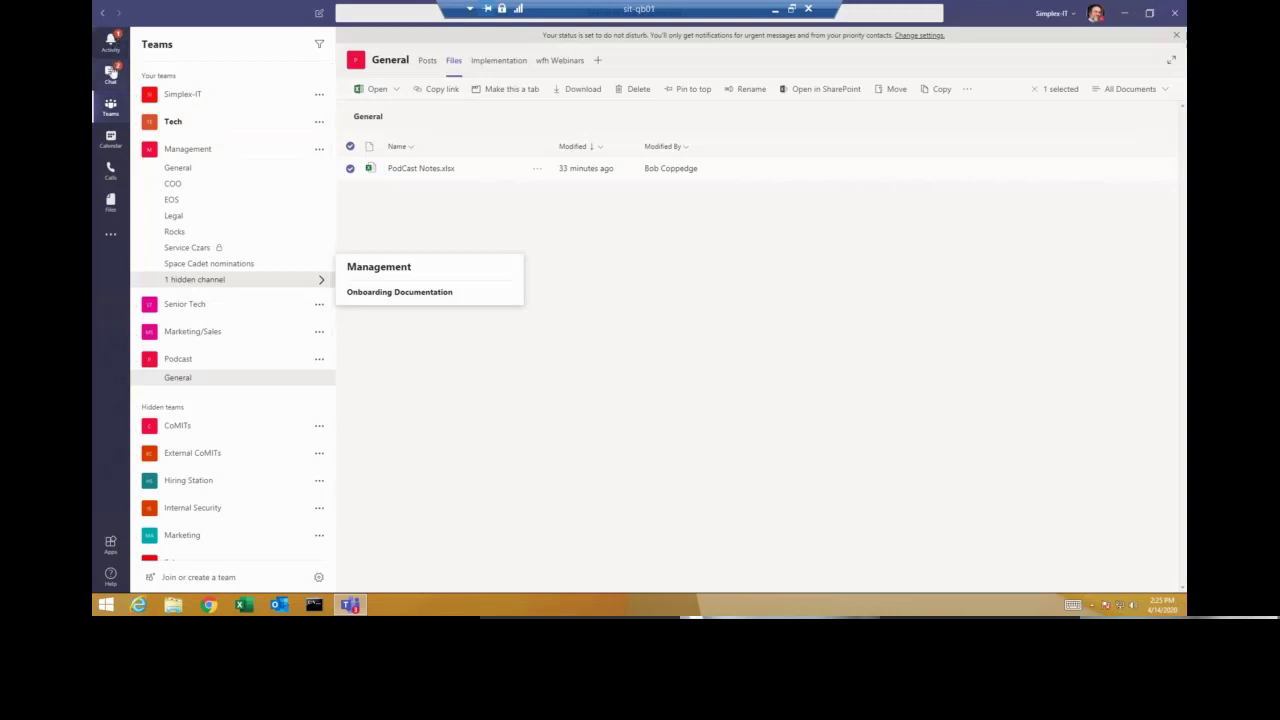
Check the WFH Webinar Series chat, and return to the Podcast channel's files to view the new-file options.
{"action": "left_click", "coordinate": [111, 72]}
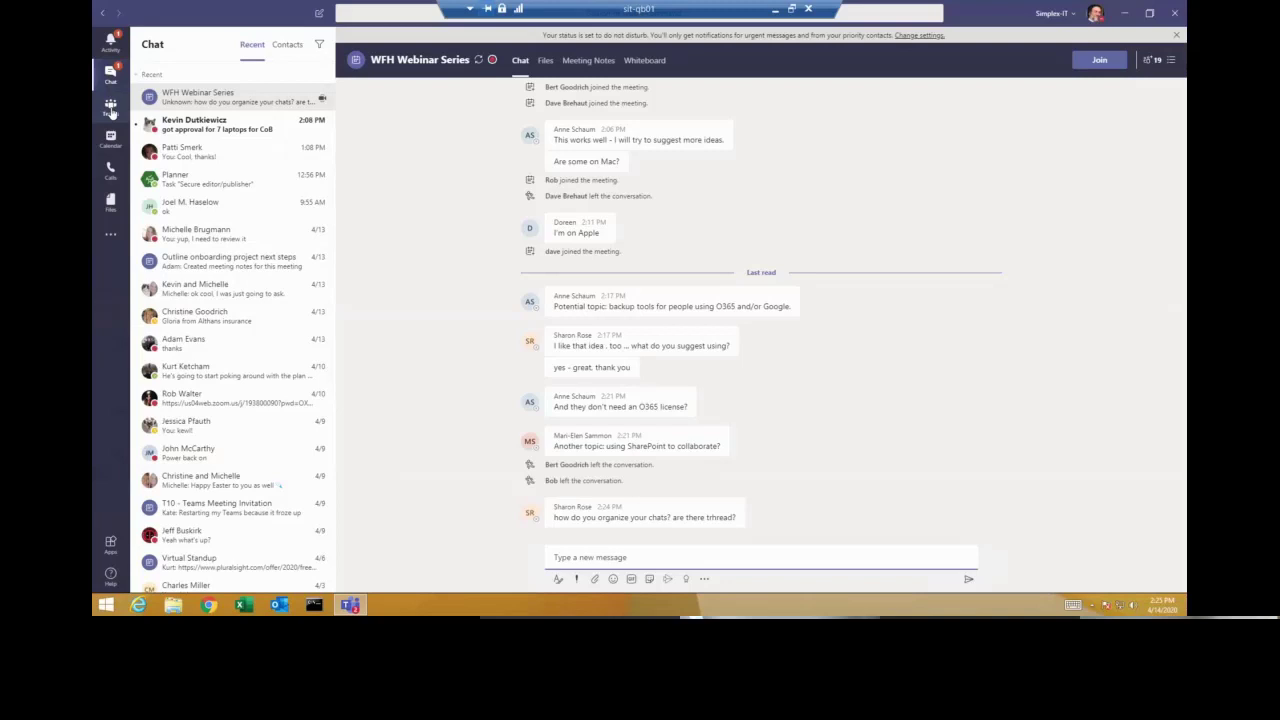
{"action": "left_click", "coordinate": [111, 110]}
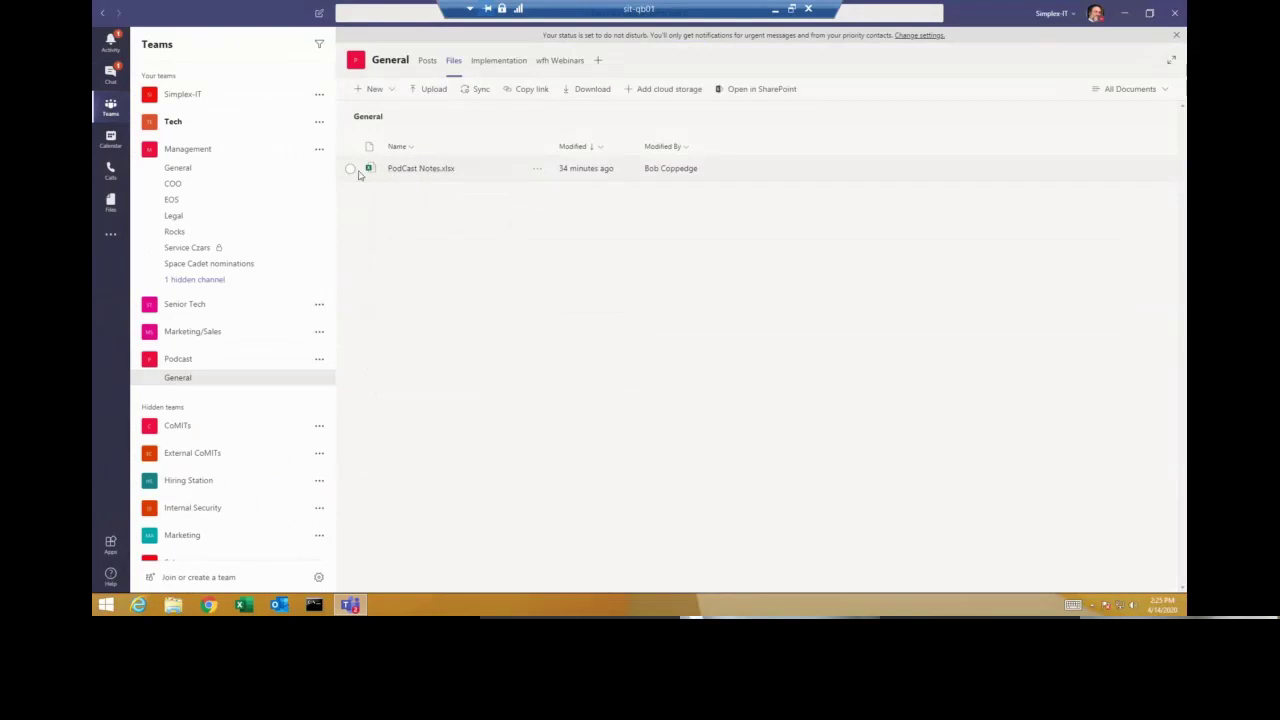
{"action": "left_click", "coordinate": [374, 88]}
{"action": "left_click", "coordinate": [420, 265]}
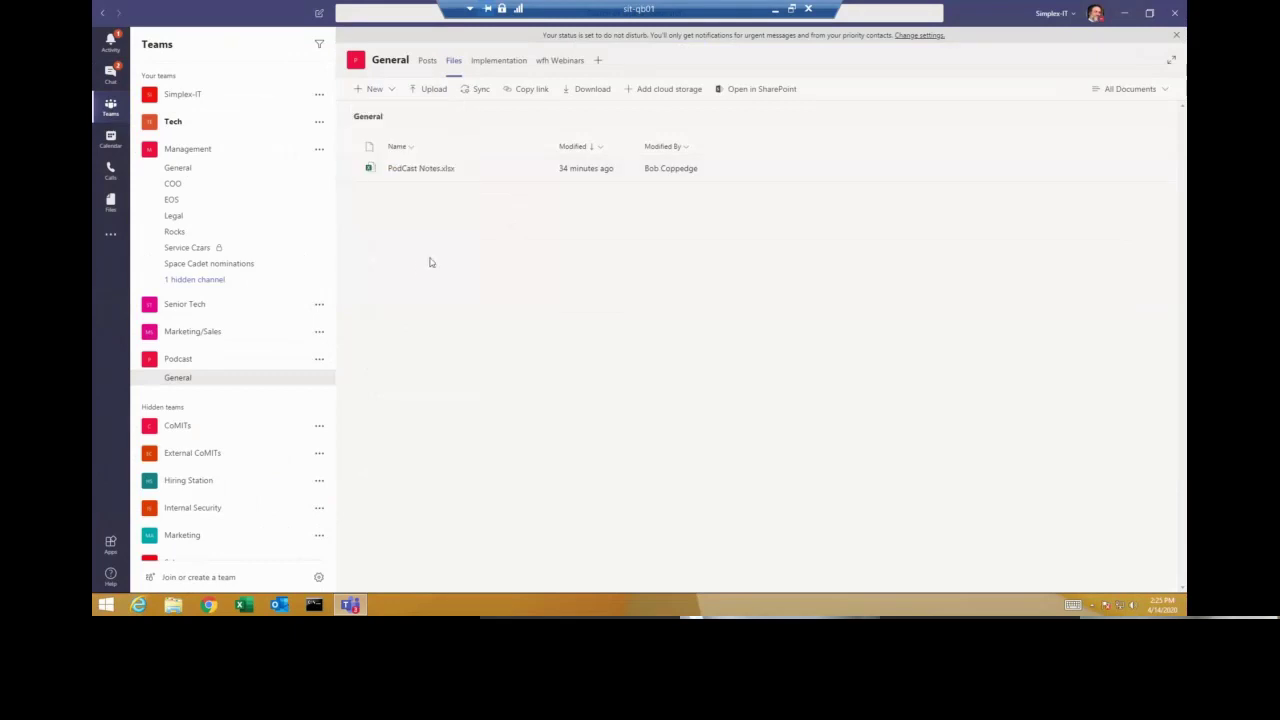
Open PodCast Notes.xlsx from the Podcast channel's files for editing within Teams.
{"action": "left_click", "coordinate": [540, 170]}
{"action": "mouse_move", "coordinate": [637, 178]}
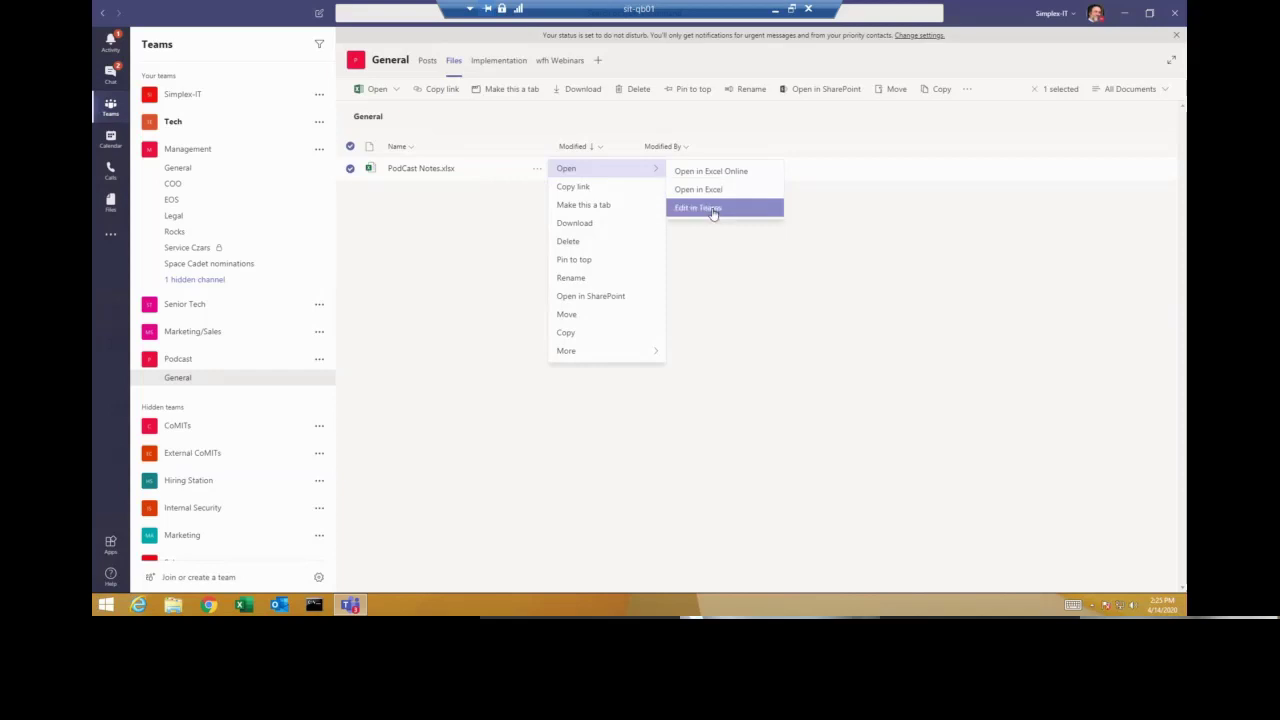
{"action": "left_click", "coordinate": [713, 210]}
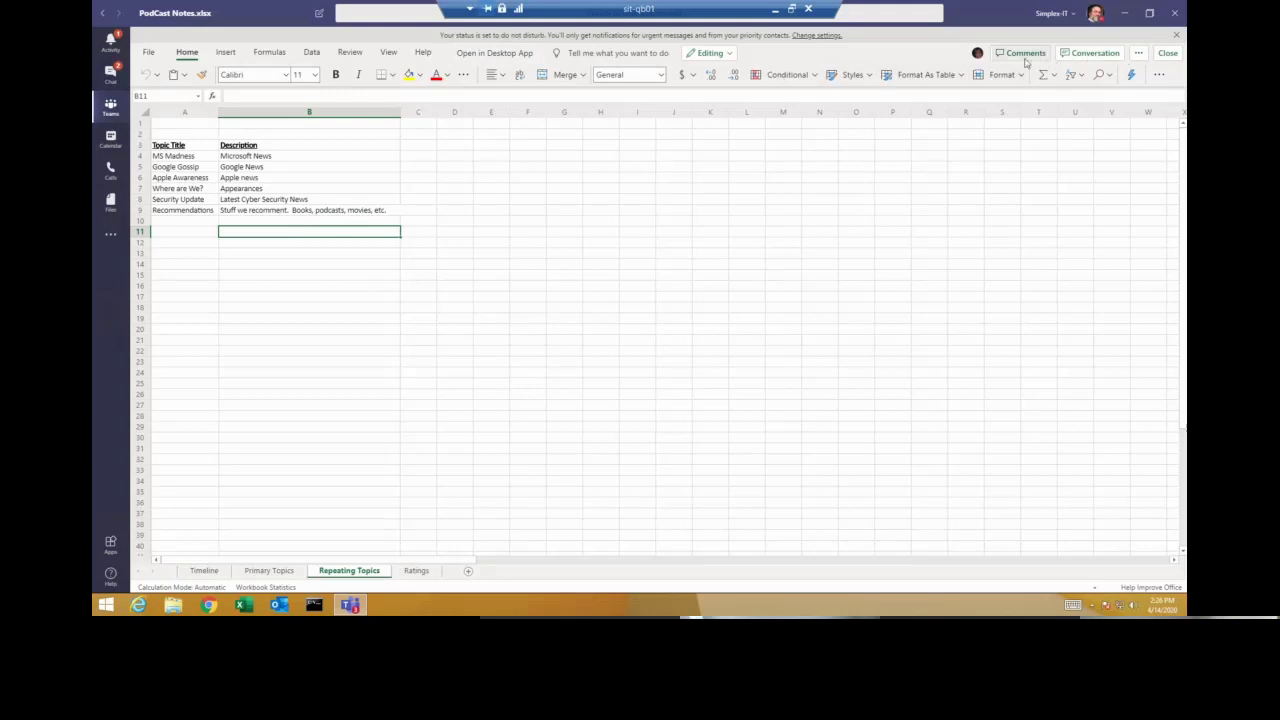
Check who else is editing, enter "This is a comment" in cell A14 of the Repeating Topics sheet, and close the workbook.
{"action": "mouse_move", "coordinate": [976, 60]}
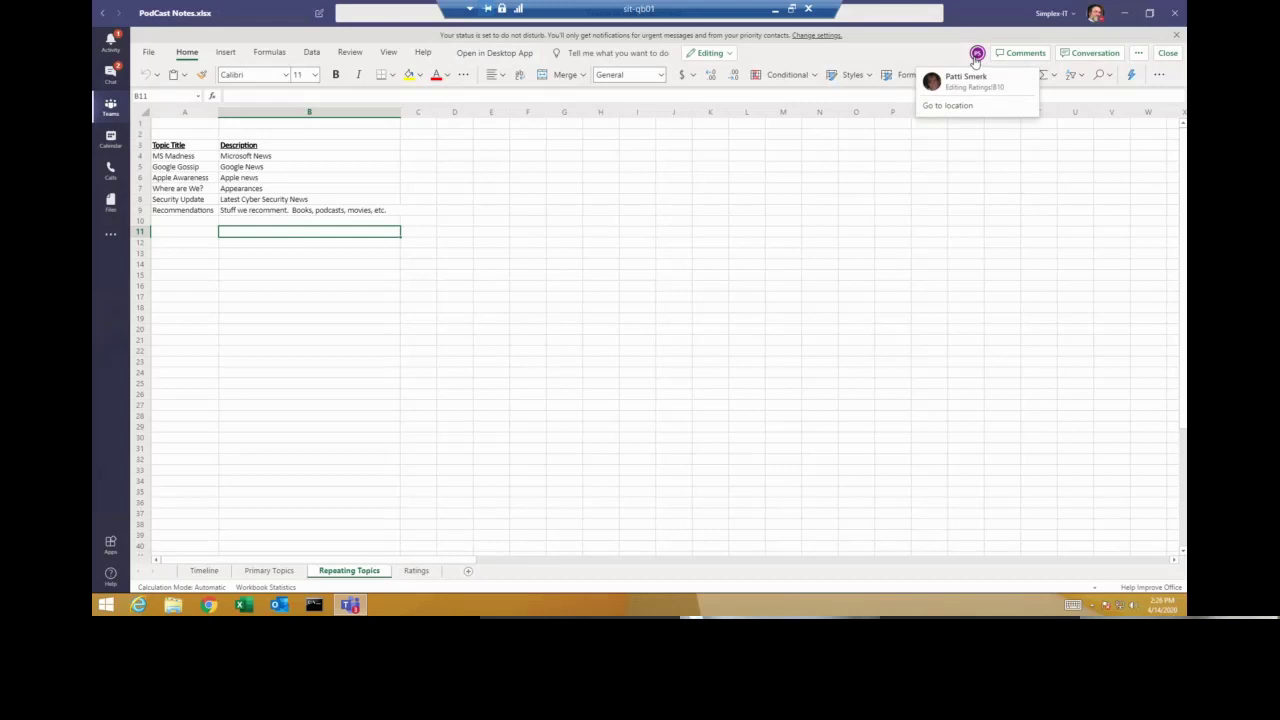
{"action": "left_click", "coordinate": [193, 267]}
{"action": "type", "text": "This is a comment"}
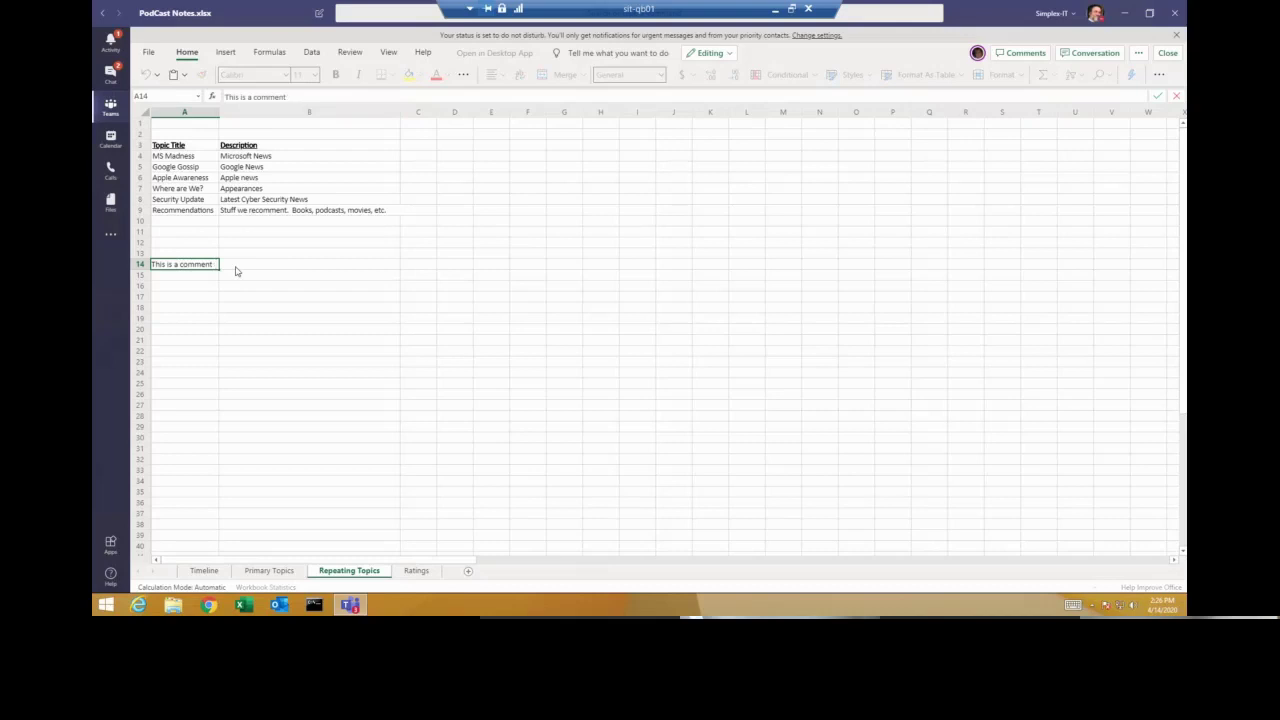
{"action": "key", "text": "Return"}
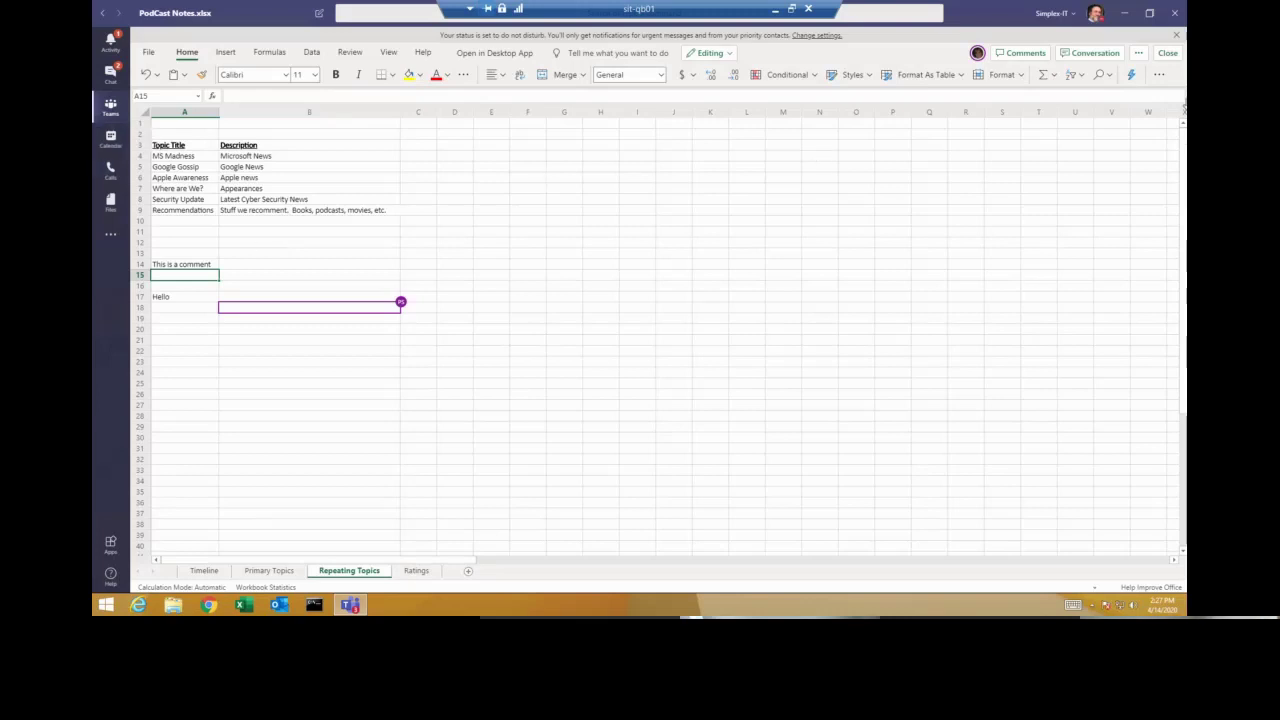
{"action": "left_click", "coordinate": [1171, 54]}
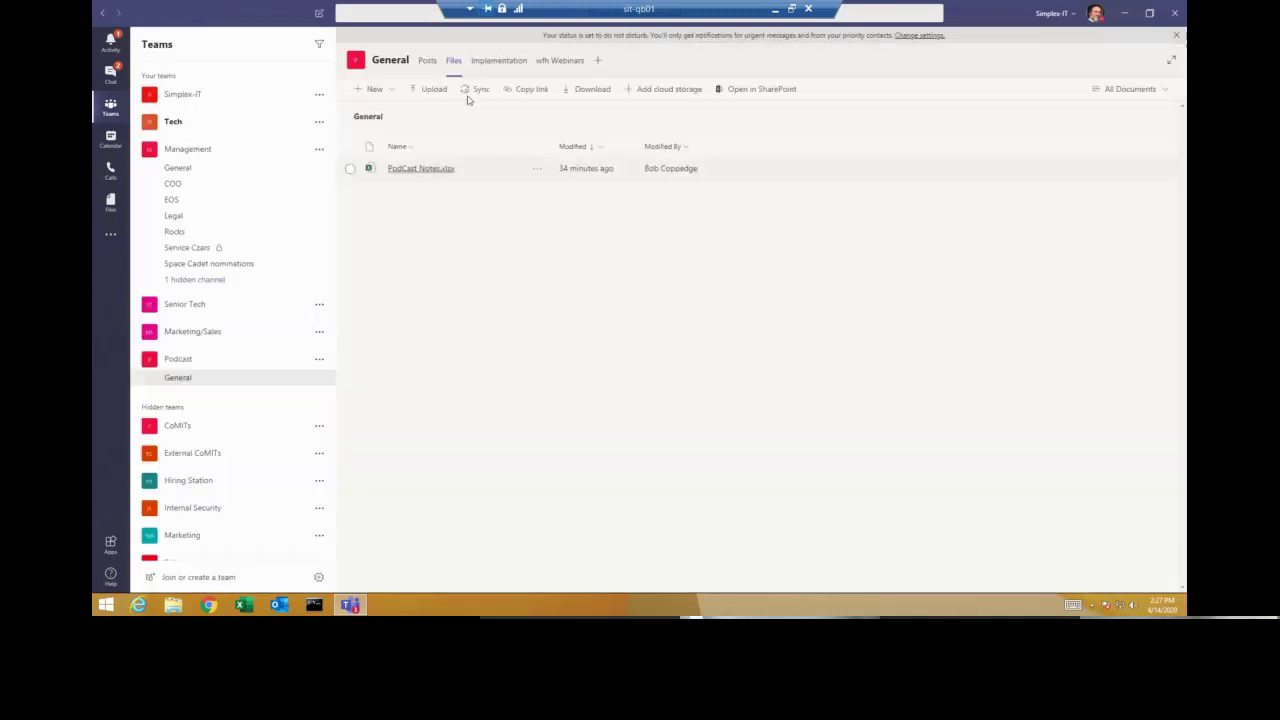
View the Implementation task board and the apps that can be added as channel tabs, closing the app selection without adding one.
{"action": "left_click", "coordinate": [500, 62]}
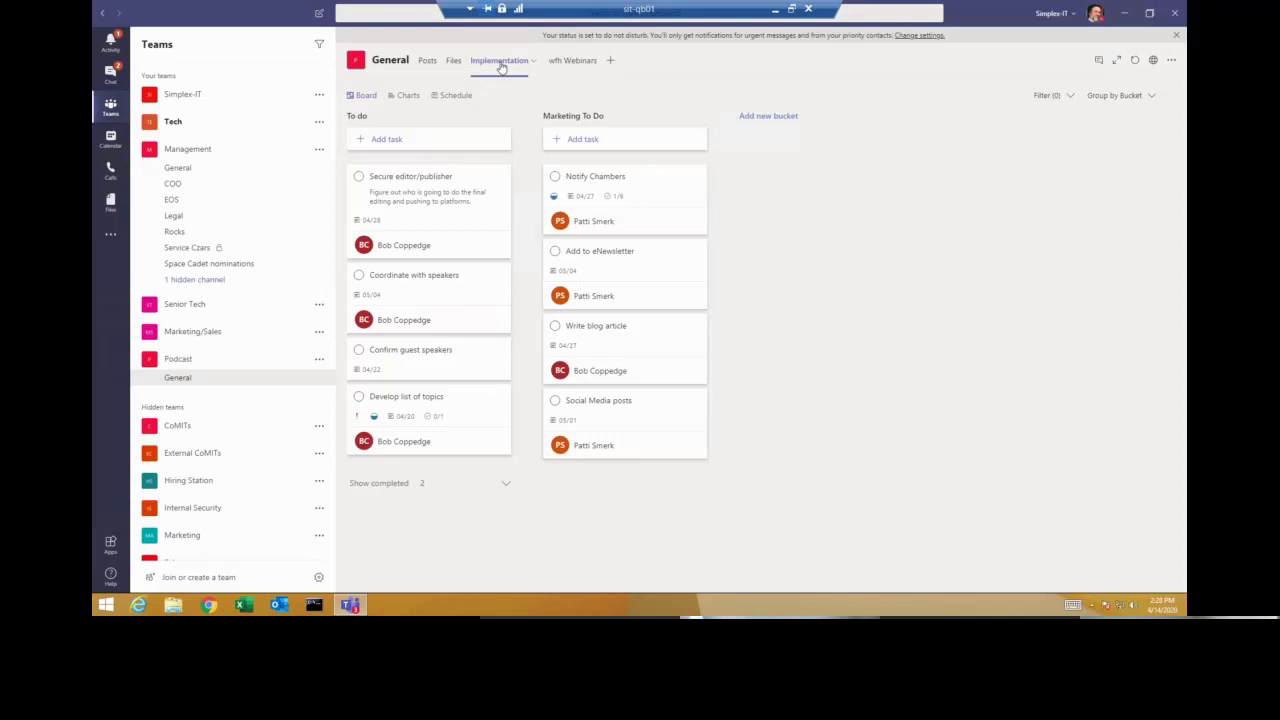
{"action": "left_click", "coordinate": [611, 61]}
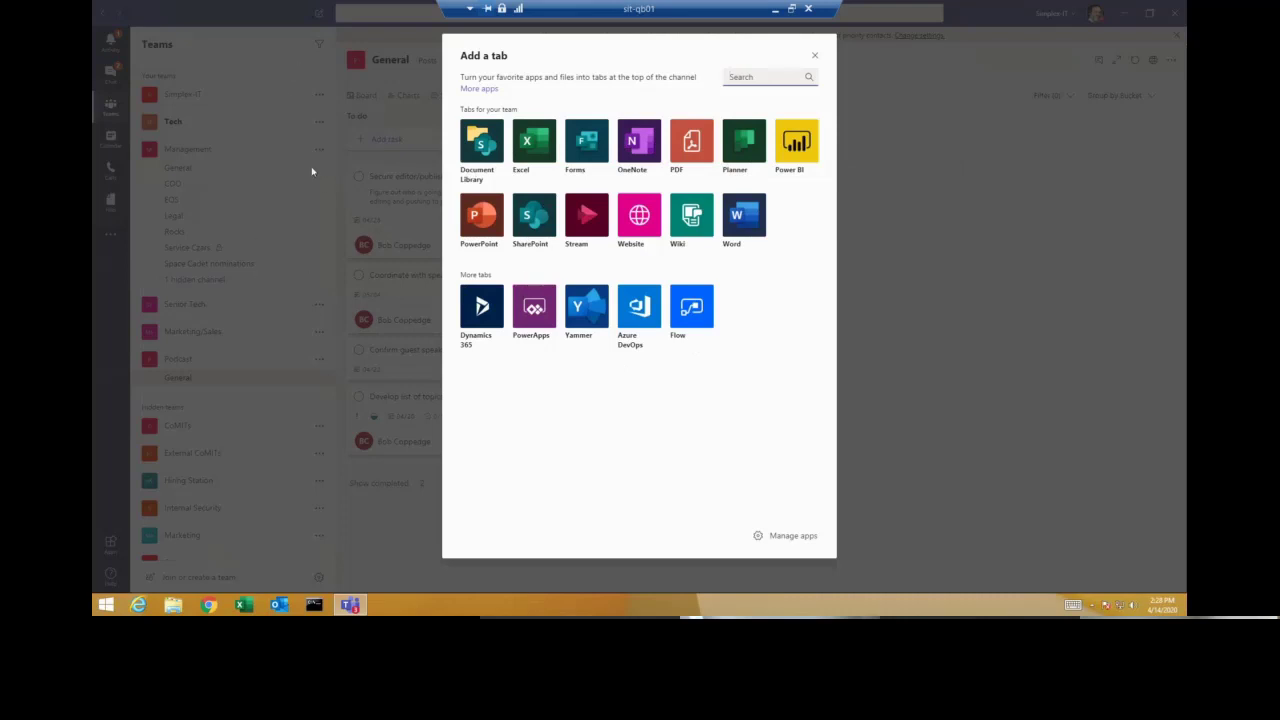
{"action": "left_click", "coordinate": [817, 58]}
{"action": "left_click", "coordinate": [814, 57]}
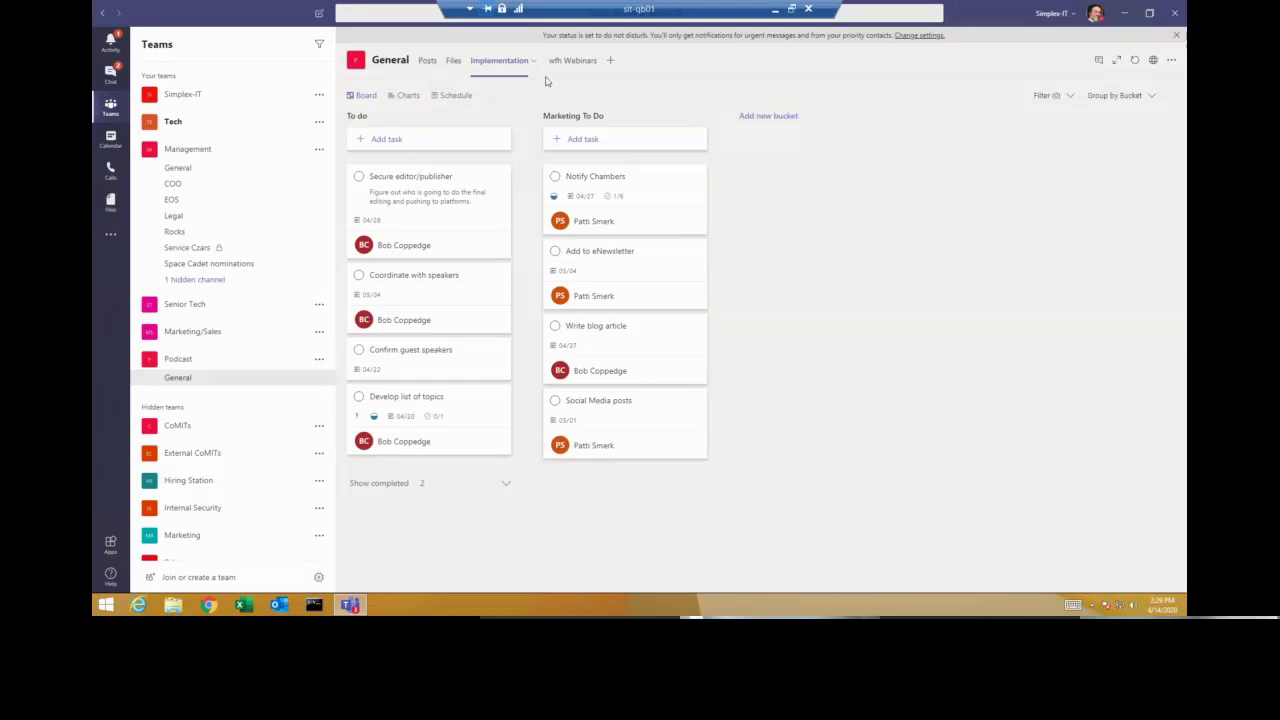
Add an Excel tab to the Podcast General channel showing PodCast Notes.xlsx, keeping the tab name Excel and the channel post.
{"action": "left_click", "coordinate": [609, 64]}
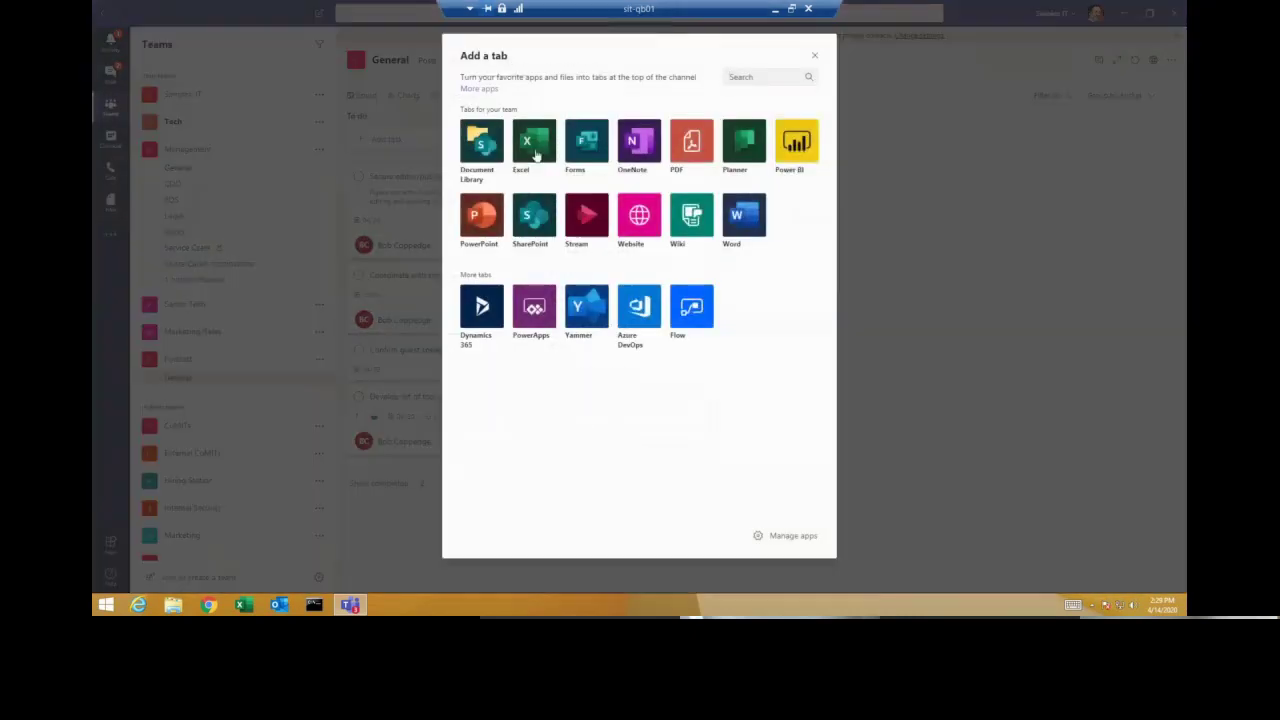
{"action": "key", "text": "Escape"}
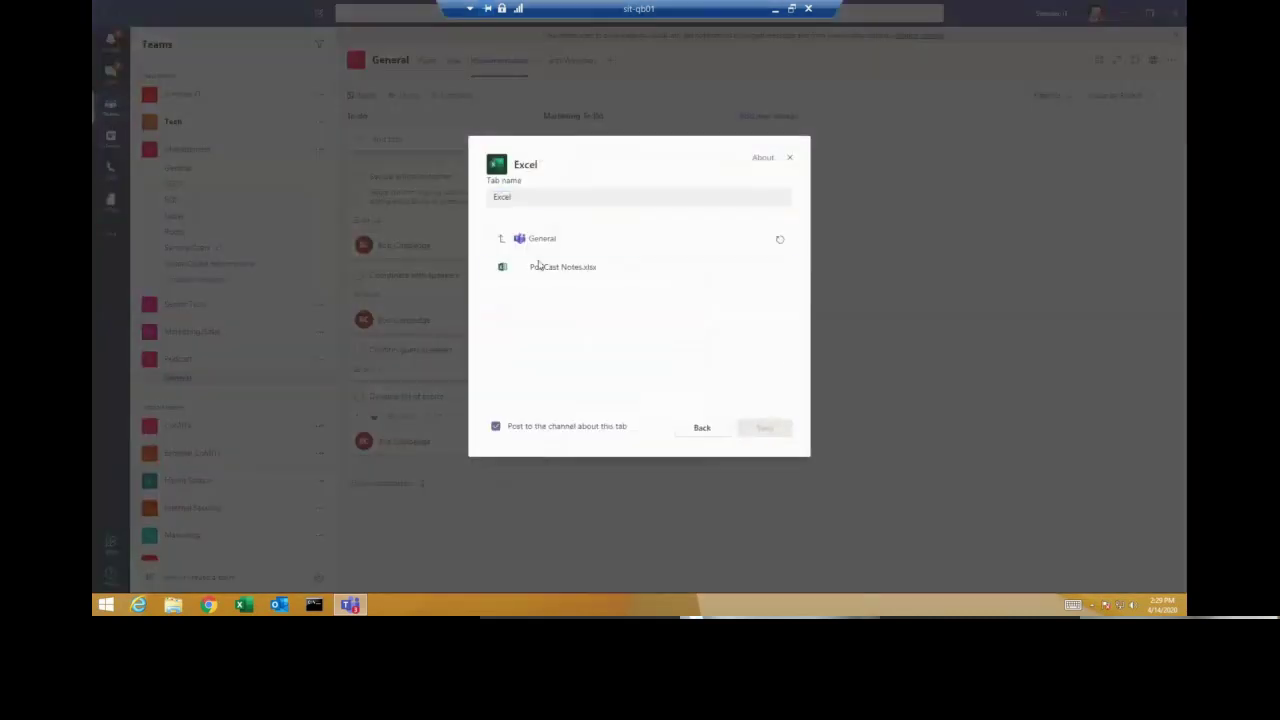
{"action": "left_click", "coordinate": [541, 268]}
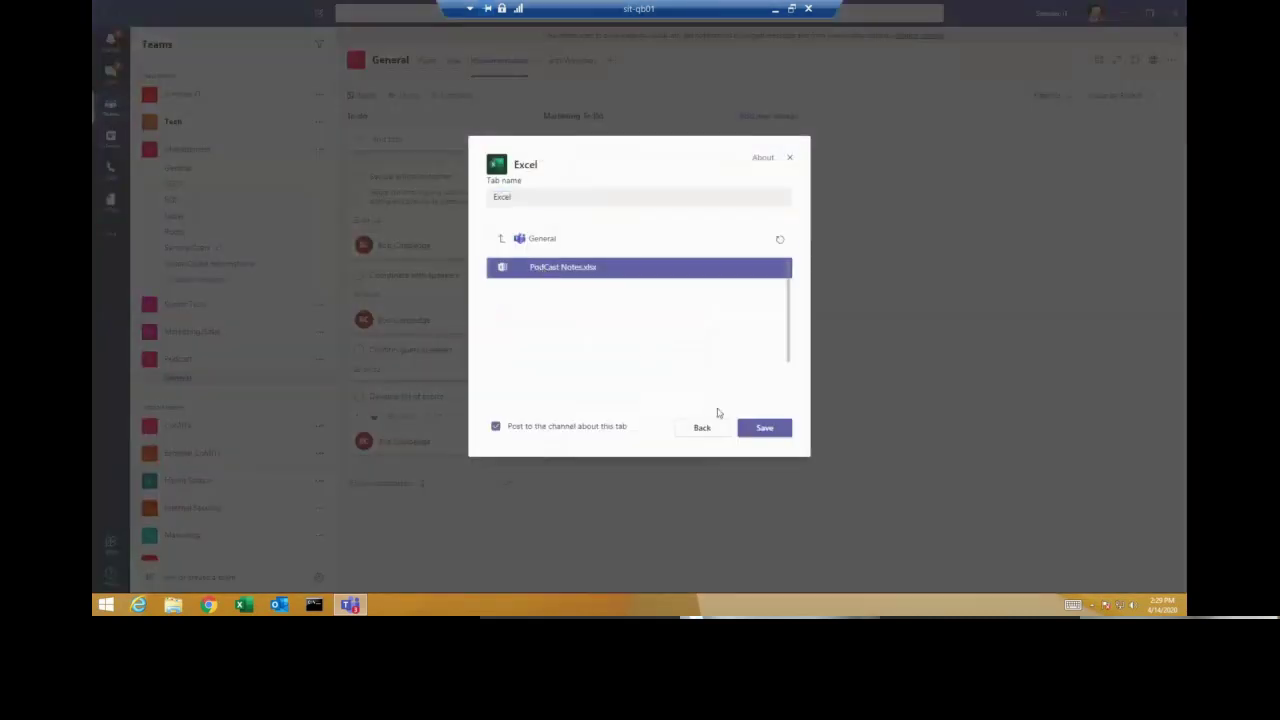
{"action": "left_click", "coordinate": [761, 434]}
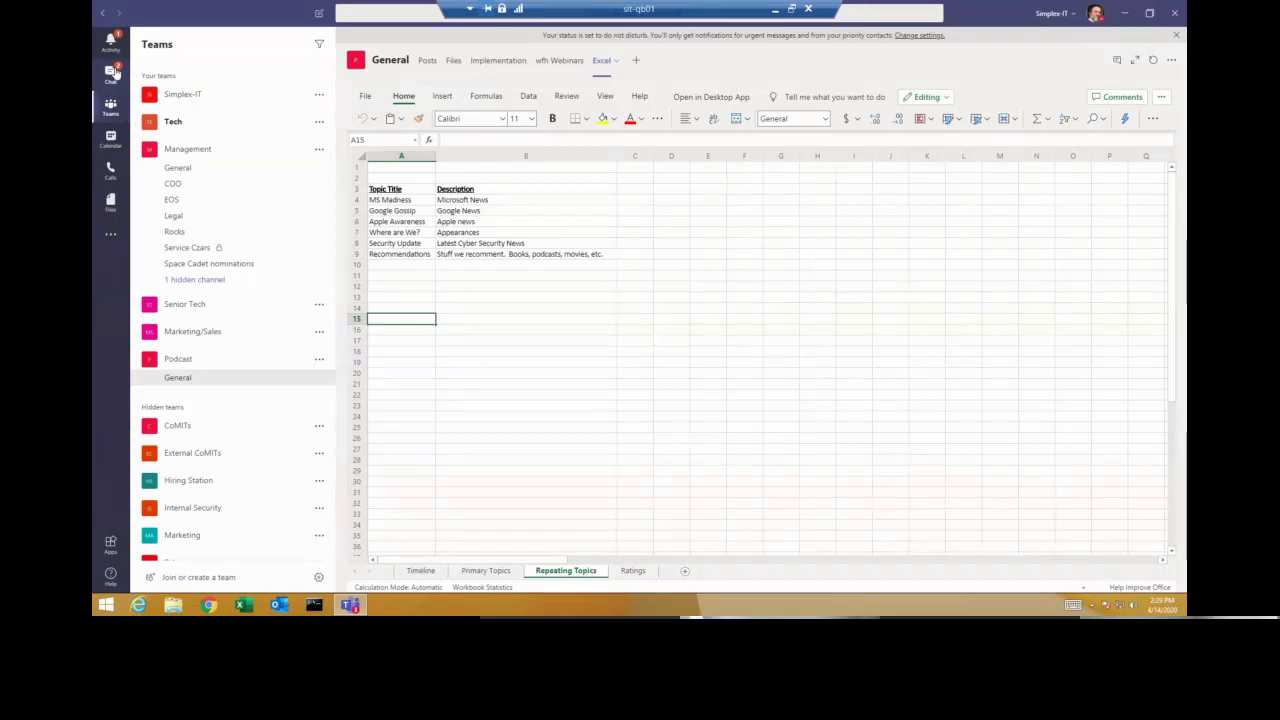
Open the one-to-one chat about the Planner project, view the files shared in it, and return to the conversation.
{"action": "left_click", "coordinate": [111, 72]}
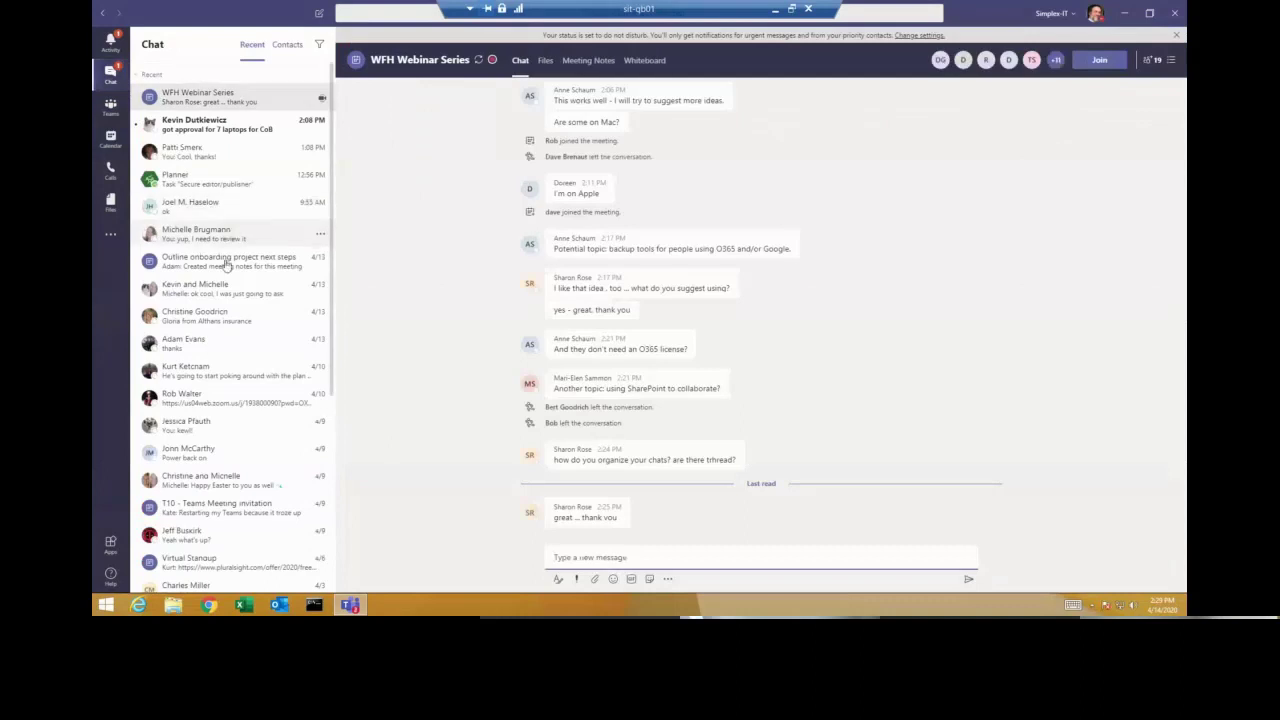
{"action": "left_click", "coordinate": [209, 153]}
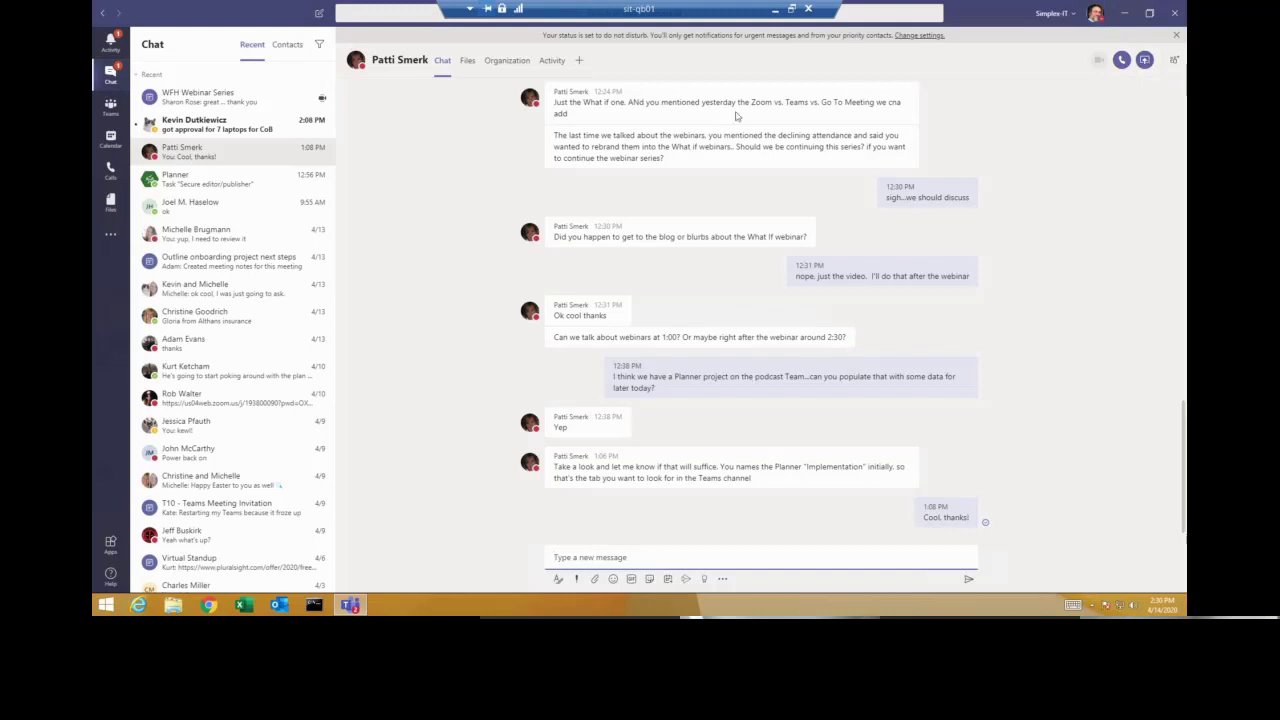
{"action": "left_click", "coordinate": [468, 62]}
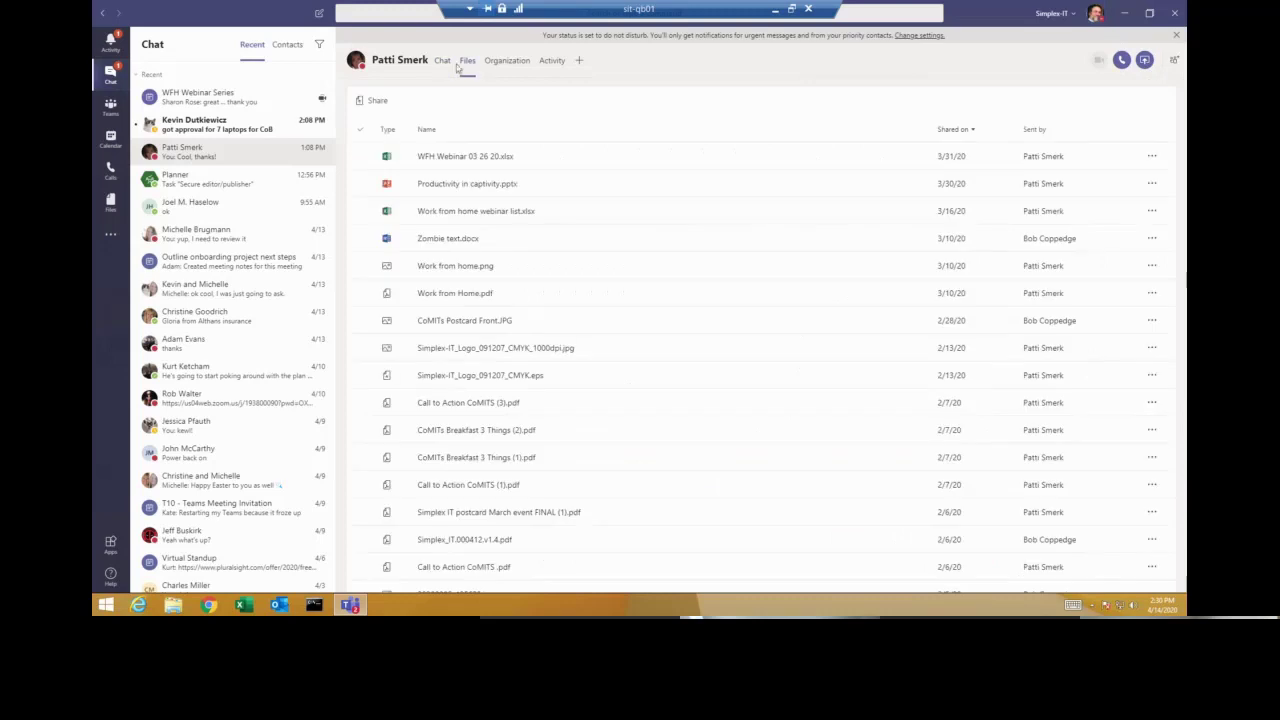
{"action": "left_click", "coordinate": [443, 62]}
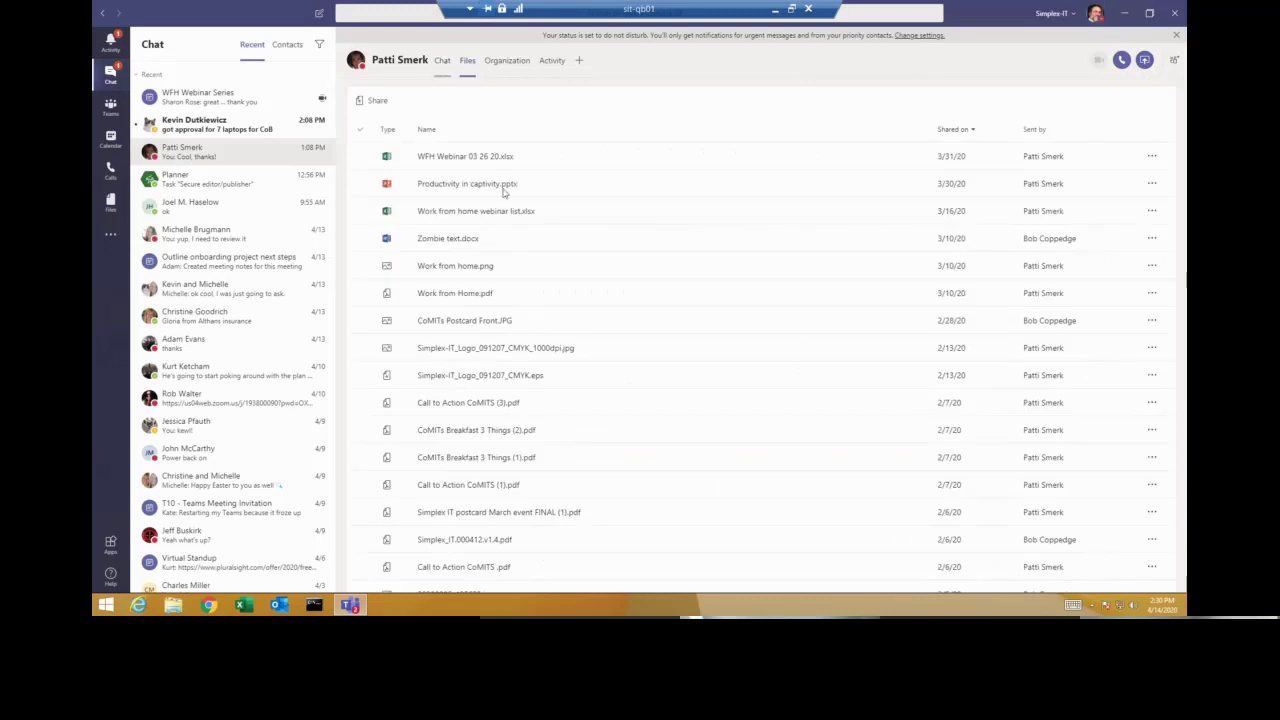